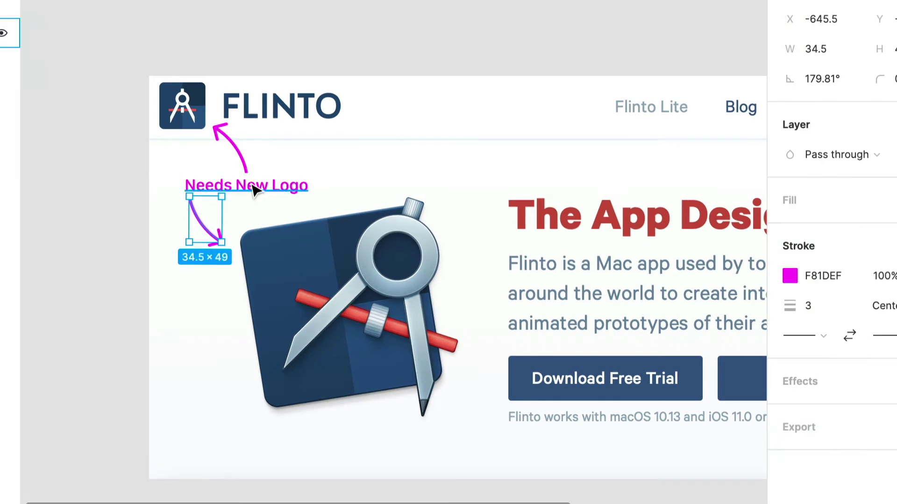
Step: Nudge the magenta 'Needs New Logo' label left so it sits beside the Flinto logo
left_click_drag(253, 190, 226, 190)
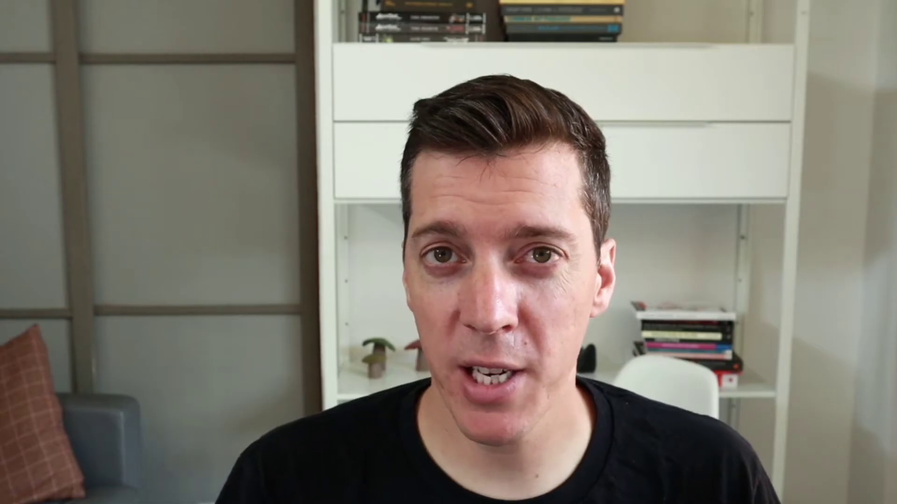
Step: Paste the captured logo screenshot into the 'New Logo' issue body and preview it
left_click_drag(73, 49, 396, 404)
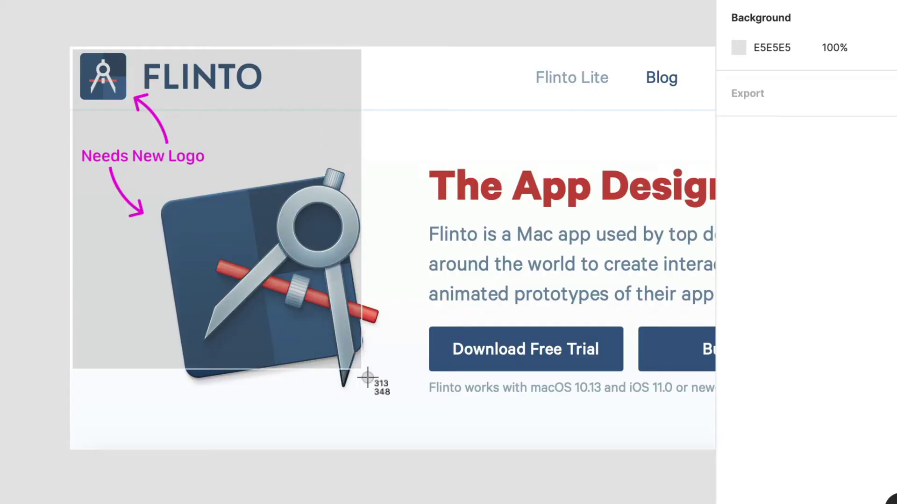
key("ctrl+z")
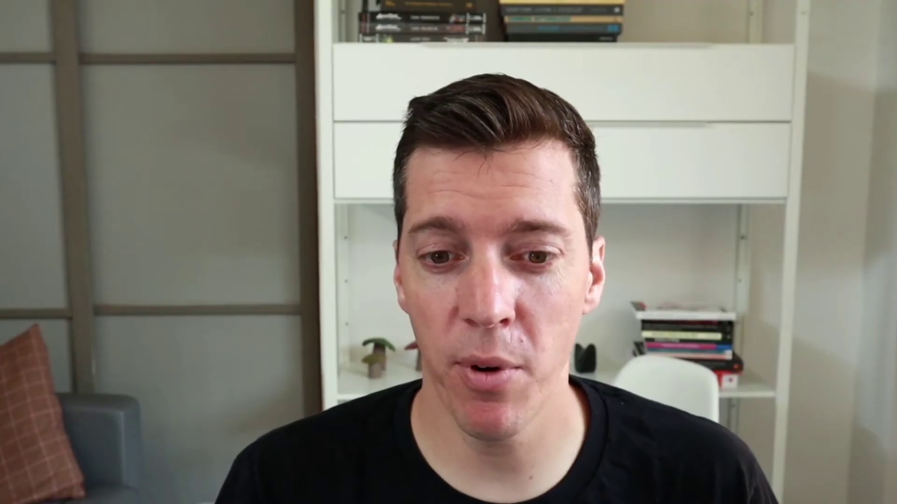
type("e update these log")
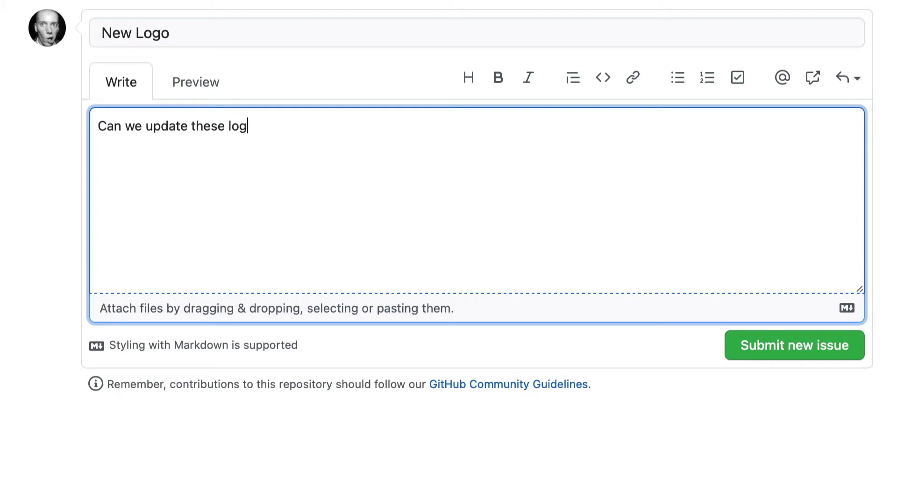
key("super+v")
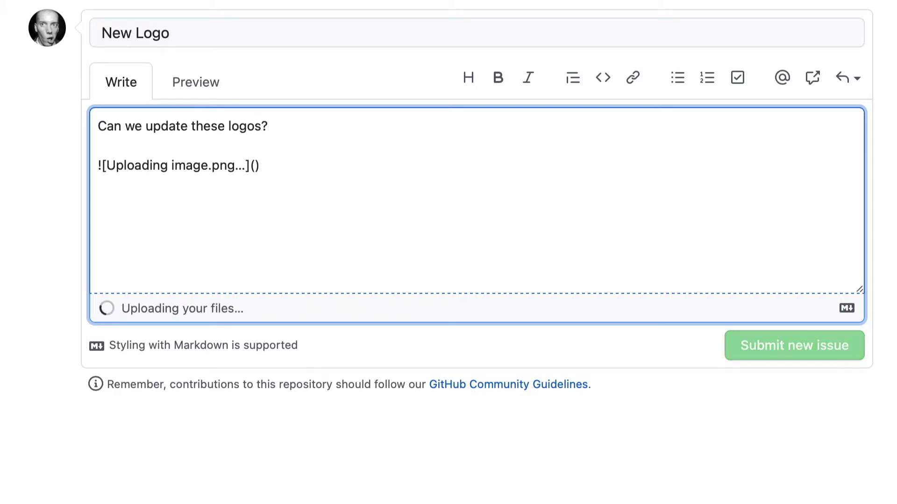
left_click(196, 84)
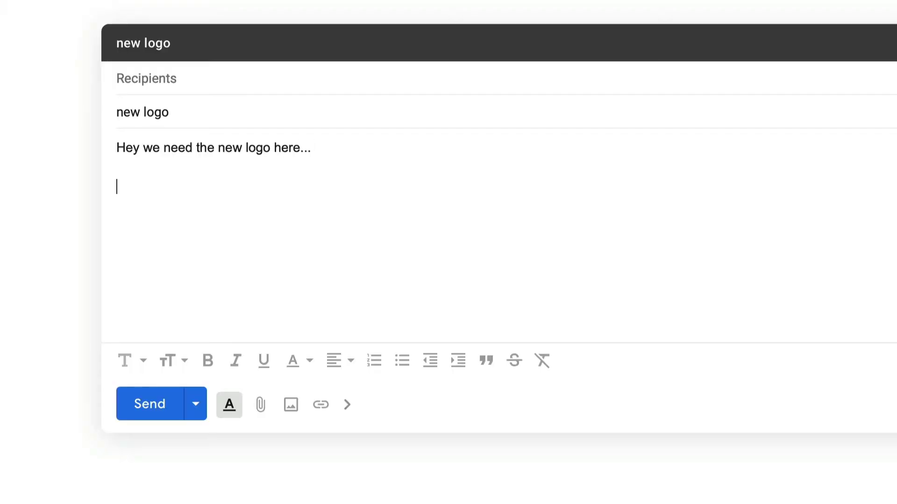
Step: Paste the Flinto logo screenshot into the 'new logo' email body below the request line
key("super+v")
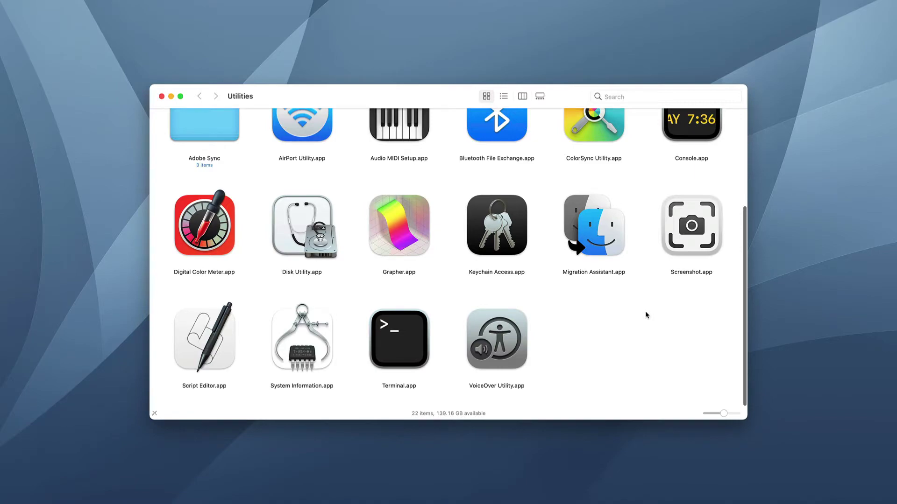
Step: Launch Screenshot.app from the Applications > Utilities folder
double_click(691, 227)
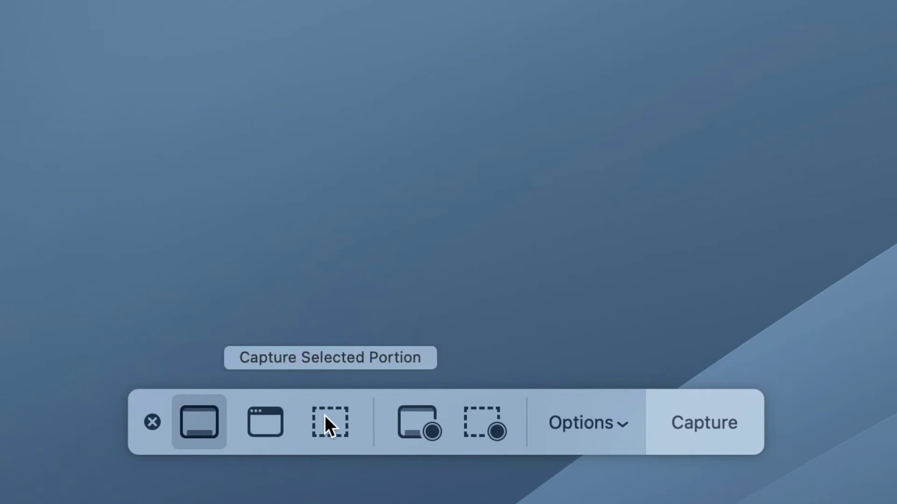
Step: Set the Screenshot timer to 5 Seconds and start a delayed capture
left_click(604, 421)
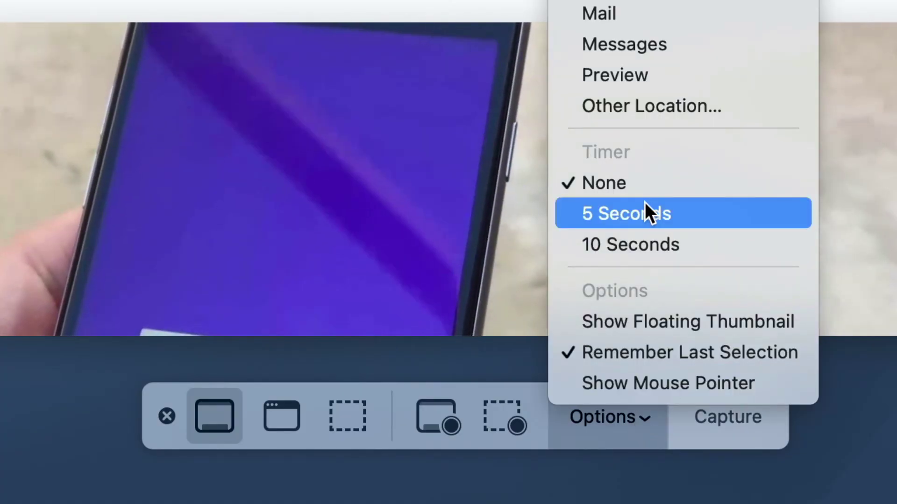
left_click(644, 202)
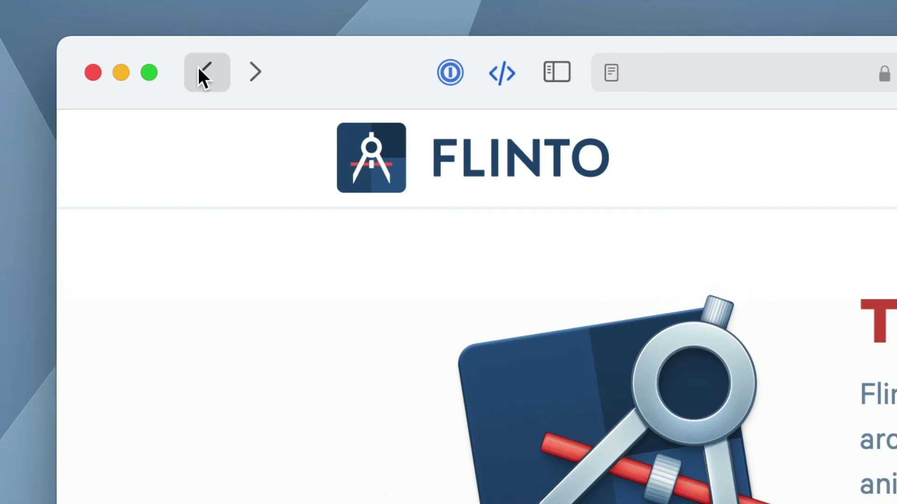
left_click(204, 74)
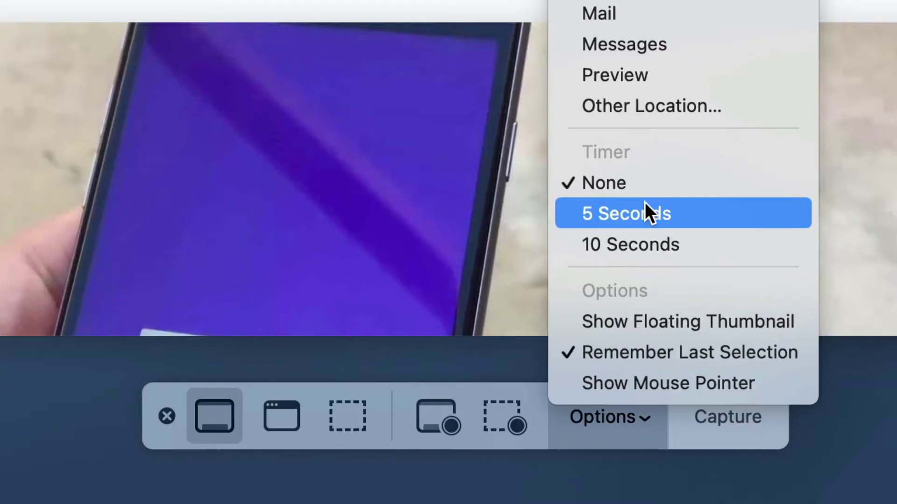
left_click(645, 212)
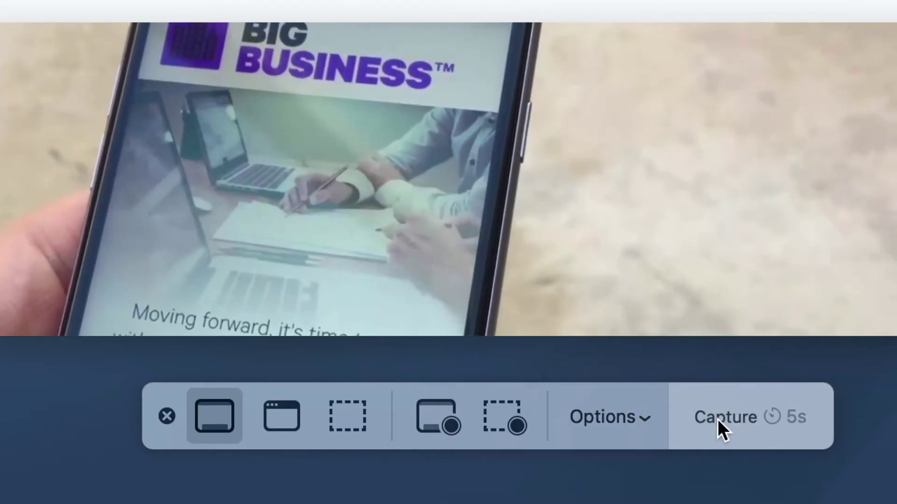
left_click(718, 421)
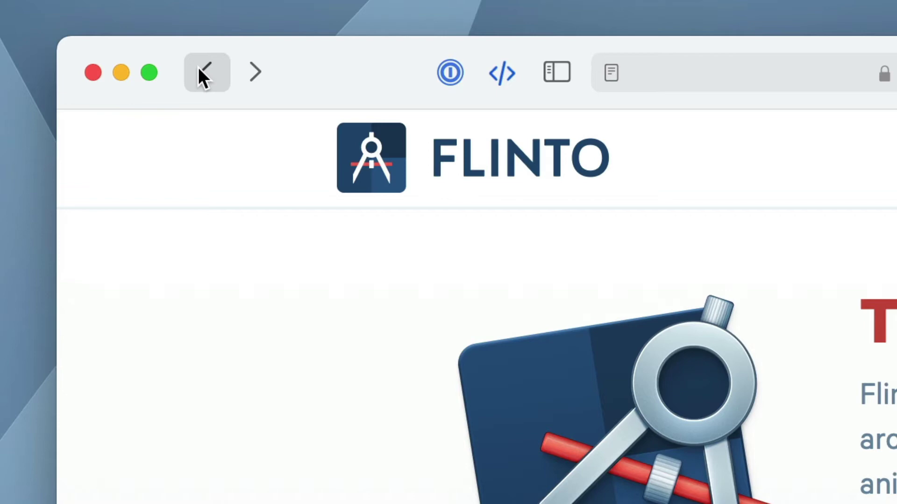
left_click(199, 68)
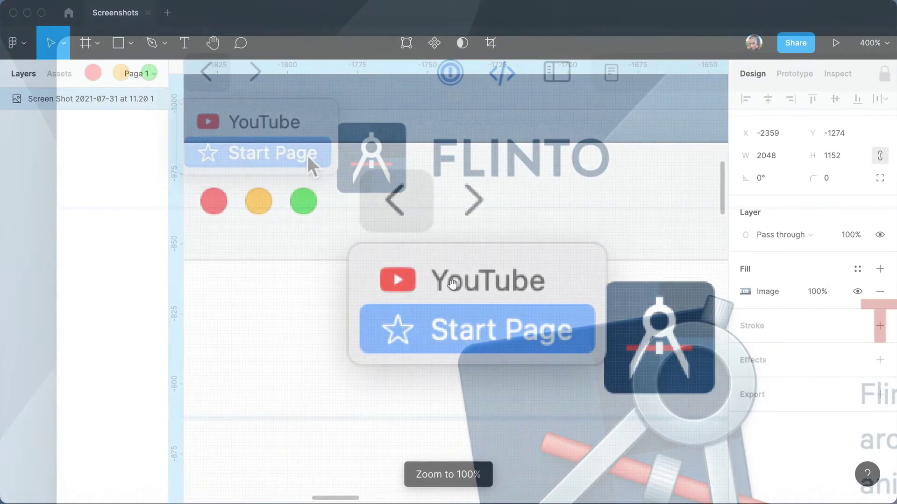
Step: Switch the screen capture to window mode for the Safari Flinto window
scroll(521, 252, "up", 5)
scroll(528, 272, "right", 2)
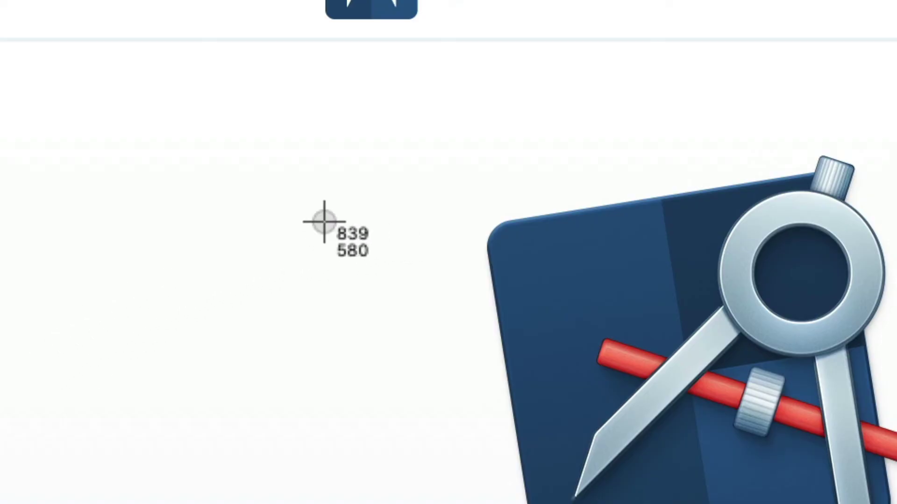
key("space")
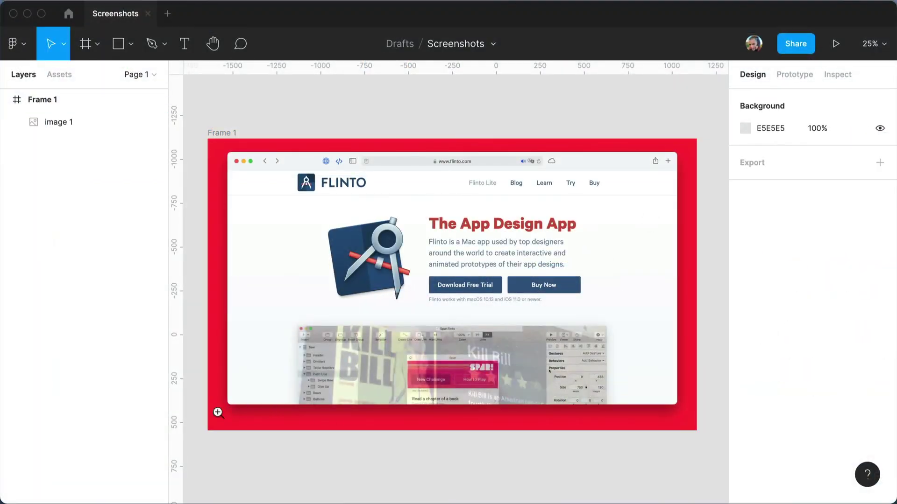
Step: Zoom in on Frame 1's pasted Flinto screenshot from 25% to 100%
left_click(217, 413)
left_click(229, 402)
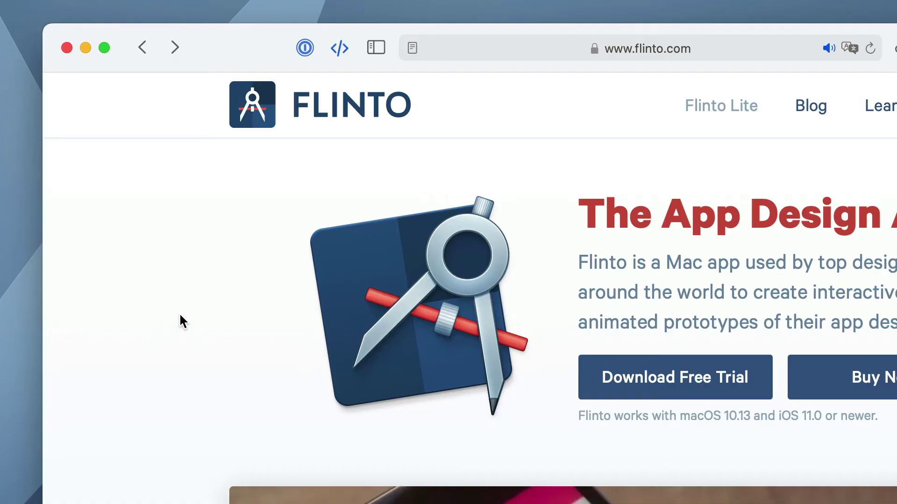
Step: Take a window capture of the Safari window showing the Flinto page
key("super+shift+4")
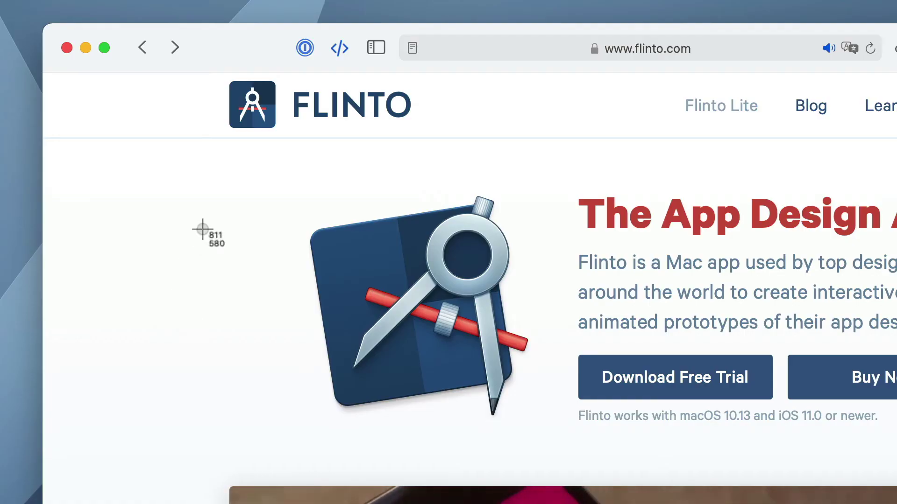
key("space")
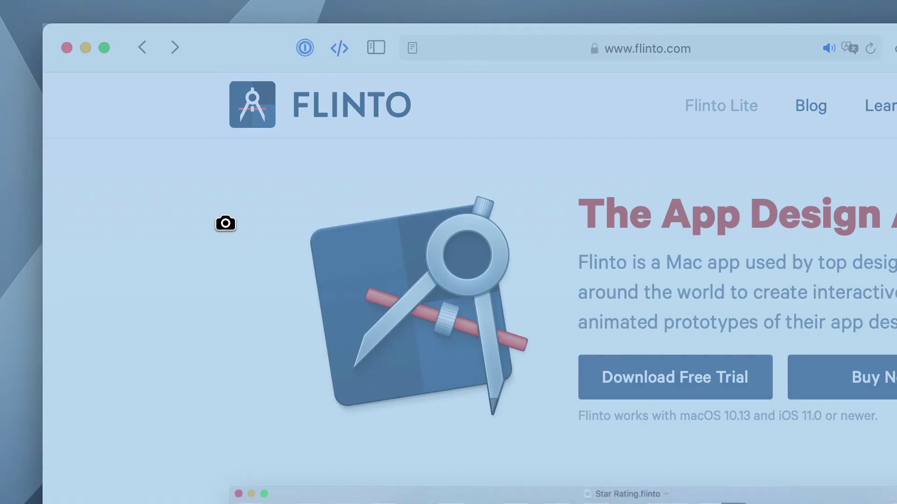
left_click(225, 223)
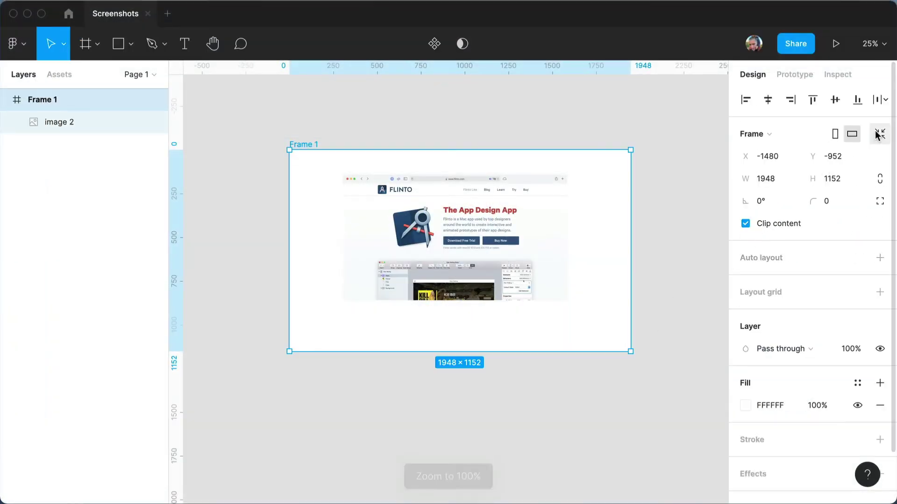
Step: Resize Frame 1 in Figma to fit around the new image
left_click(879, 134)
left_click(462, 133)
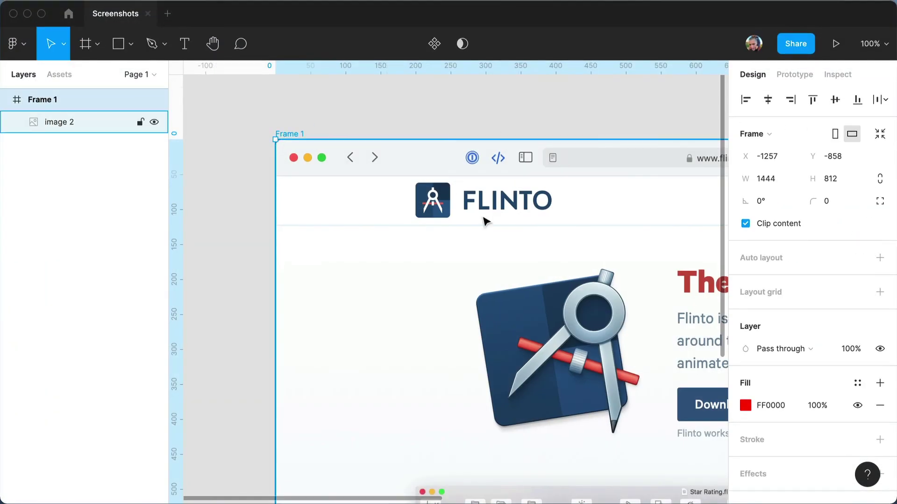
scroll(408, 278, "down", 5)
scroll(408, 279, "right", 8)
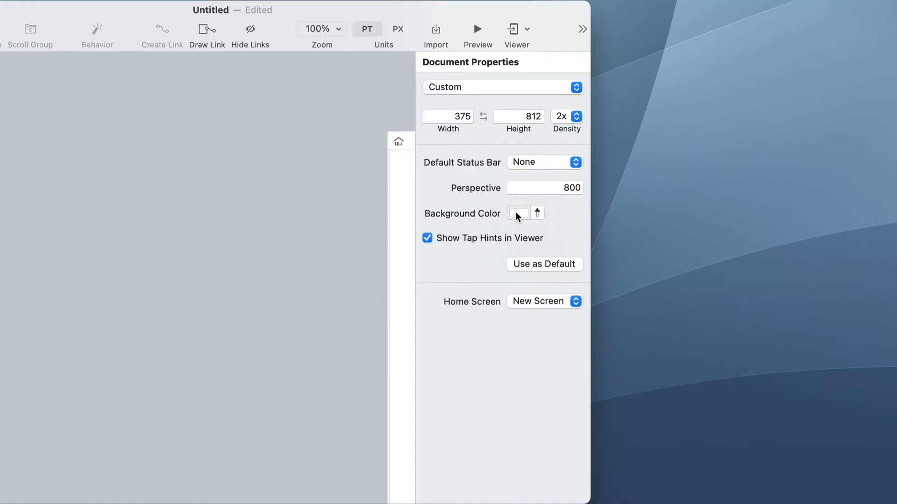
Step: Capture Flinto's Background Color picker popover as a window screenshot, then start another window capture
left_click(517, 214)
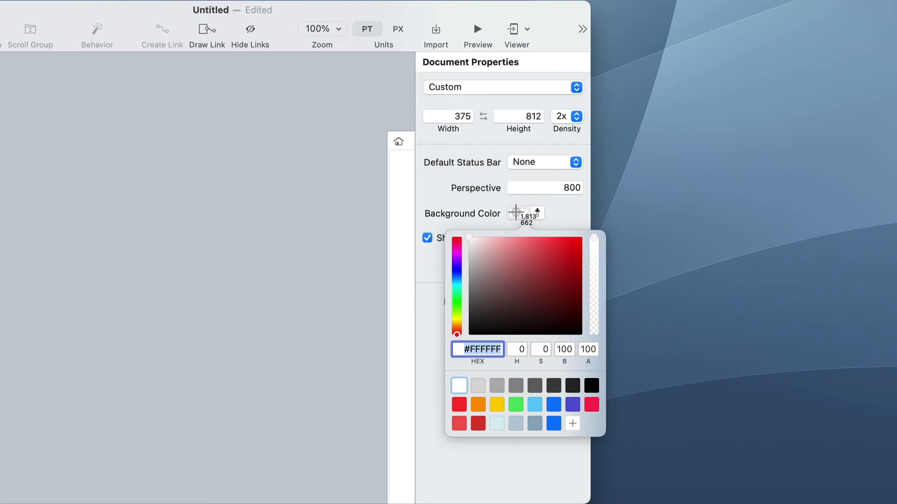
key("super+shift+4")
key("space")
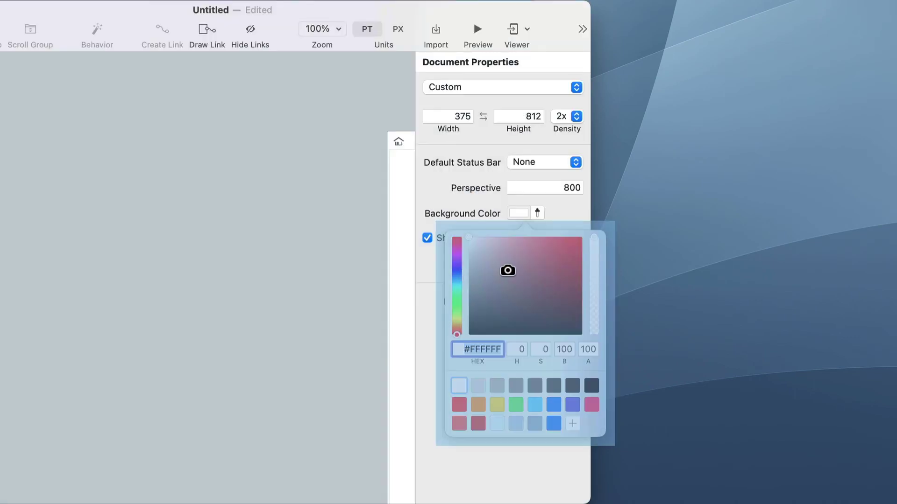
left_click(508, 271)
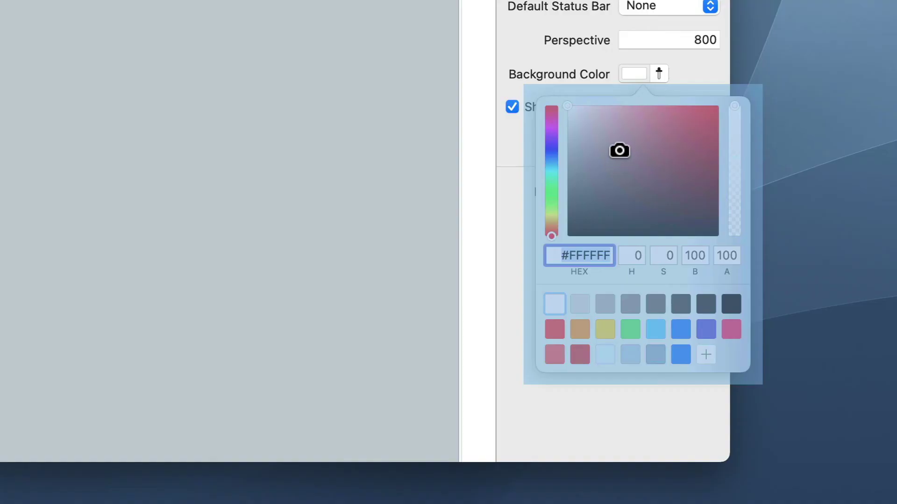
left_click(619, 150)
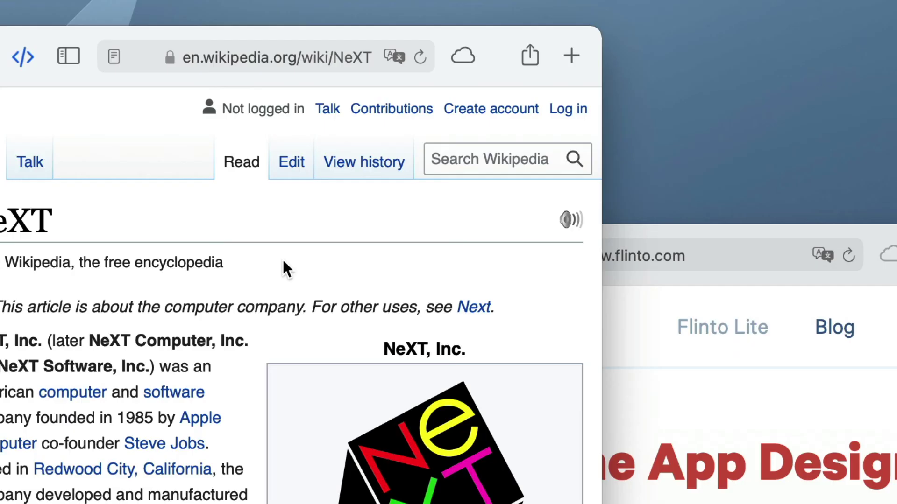
key("super+shift+4")
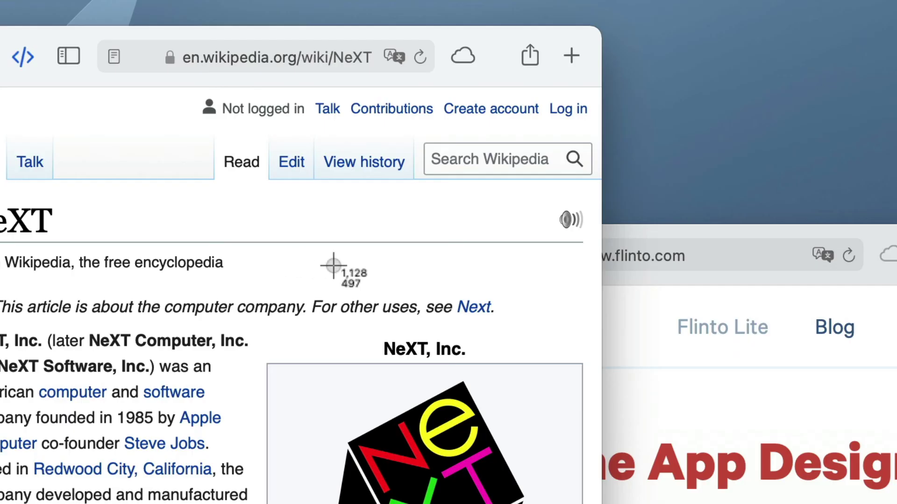
key("space")
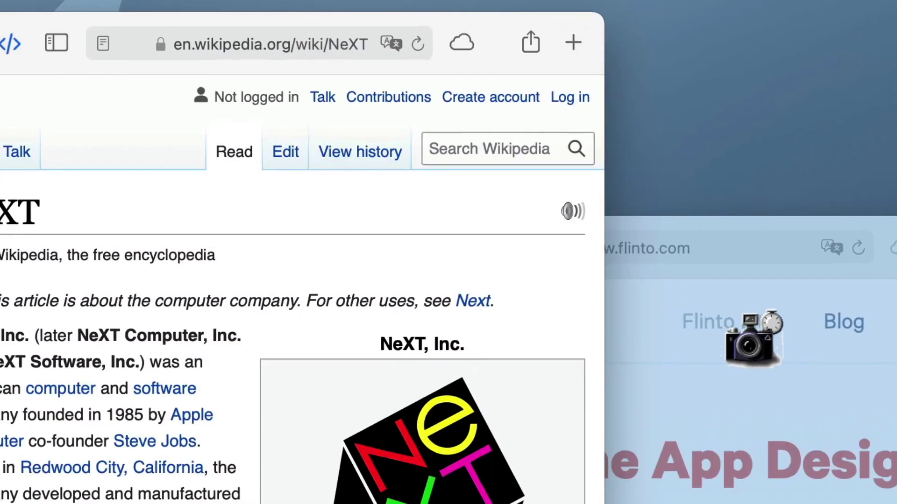